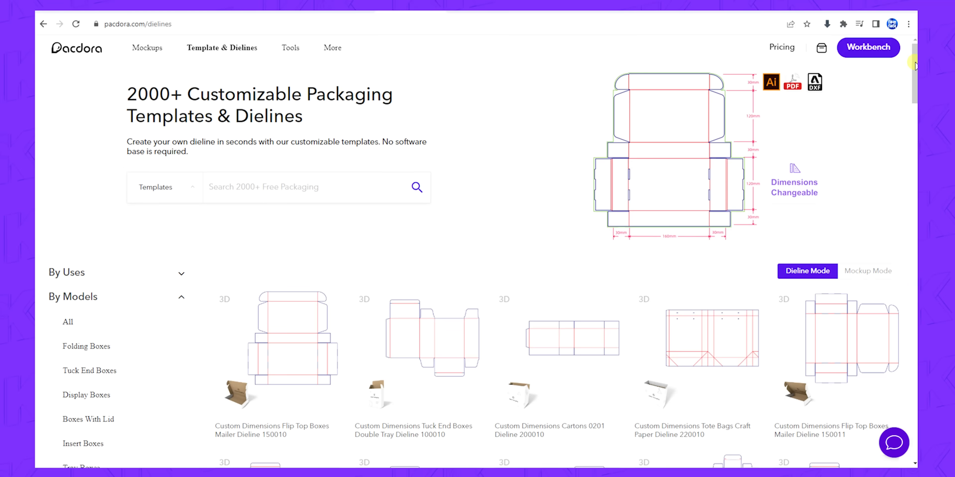
- Open the Flip Top Boxes Mailer Dieline 150010, go to its inner length setting and download the dieline
drag(913, 68, 915, 232)
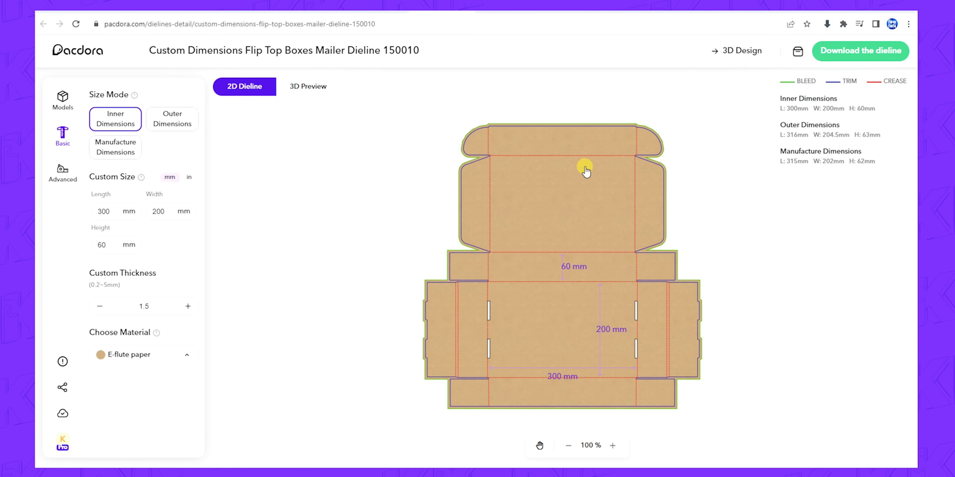
click(110, 212)
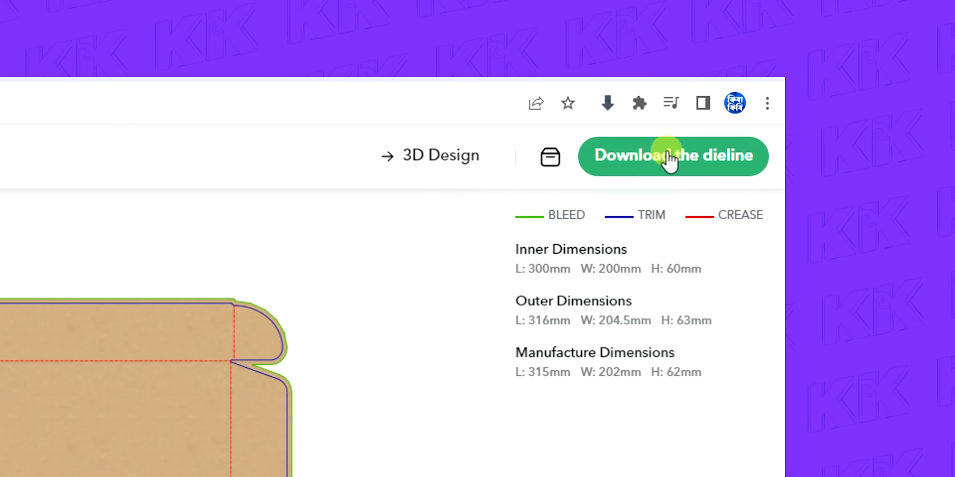
click(667, 158)
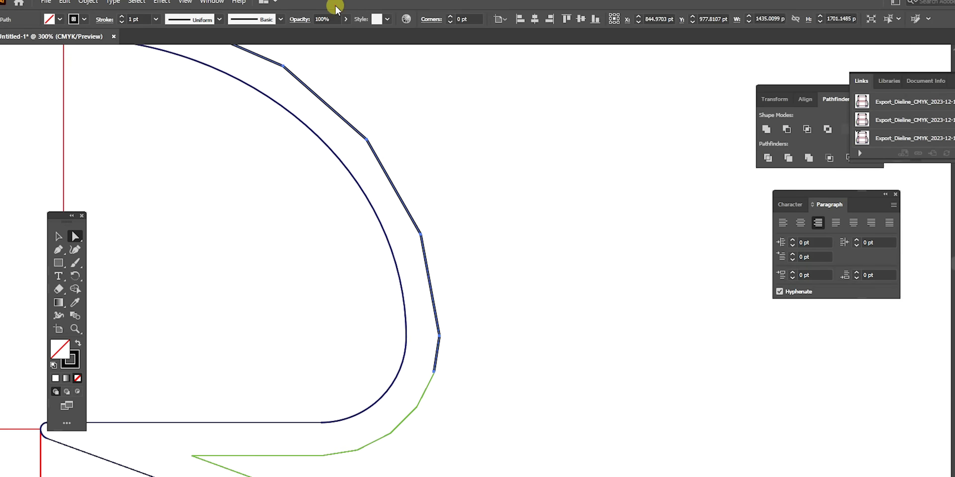
- In Illustrator, continue tracing the green bleed outline around the flap's rounded corner with the Pen tool
click(442, 378)
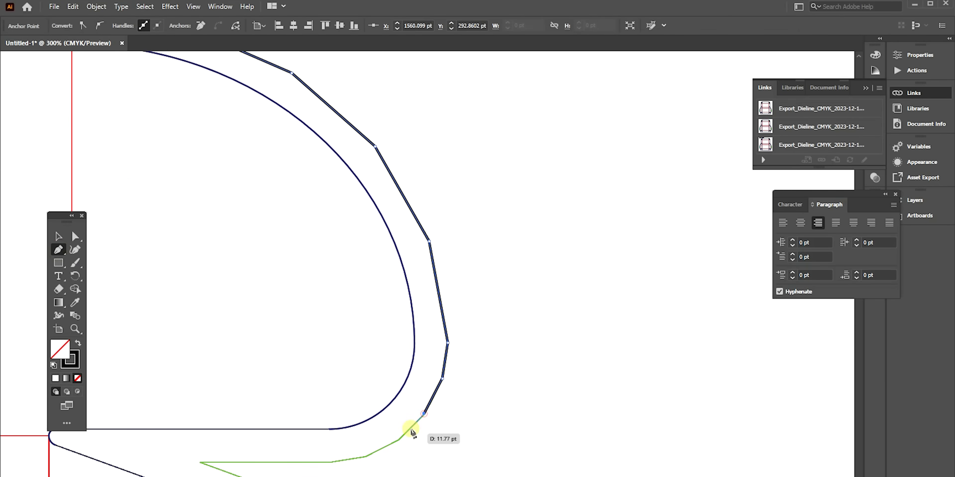
click(437, 351)
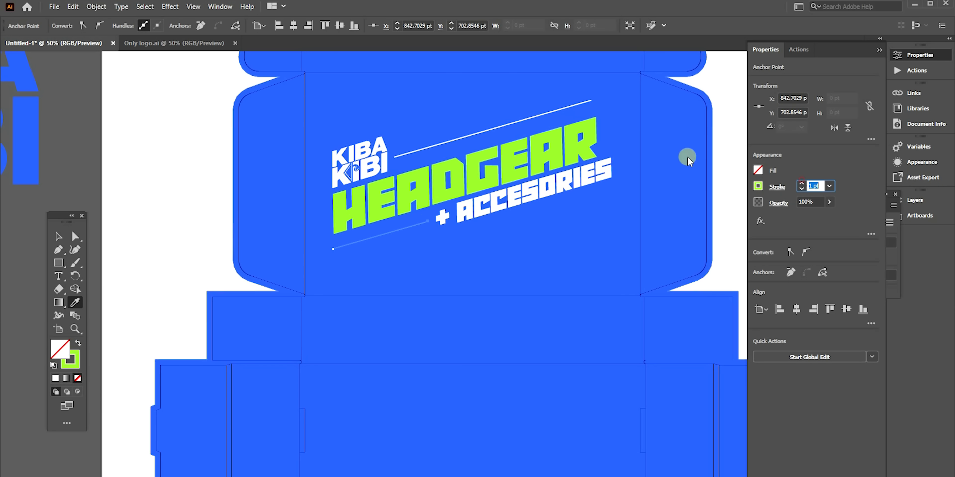
- Increase the stroke weight of the green accent line below the HEADGEAR title
click(801, 184)
key(v)
click(72, 166)
- Move the upside-down KIBA KIBI logo horizontally toward the middle of the box's upper flap
drag(465, 136, 465, 139)
click(157, 140)
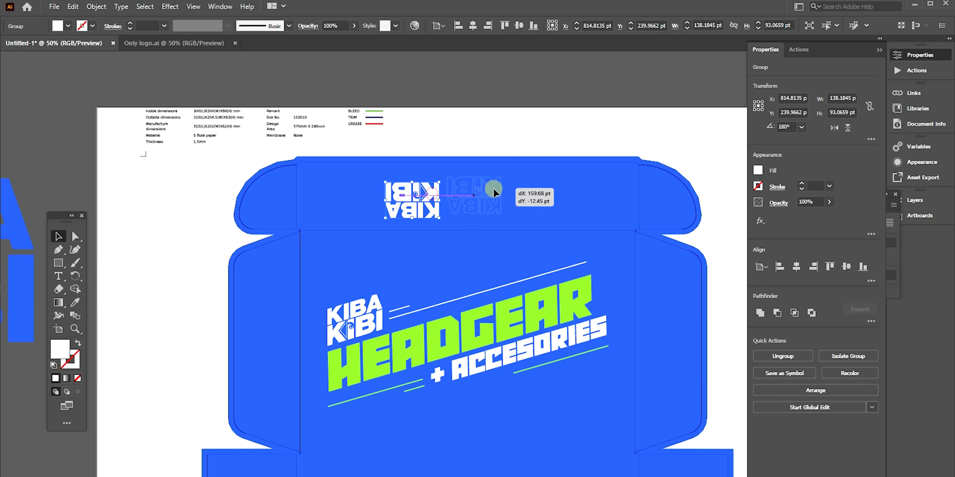
drag(488, 189, 505, 187)
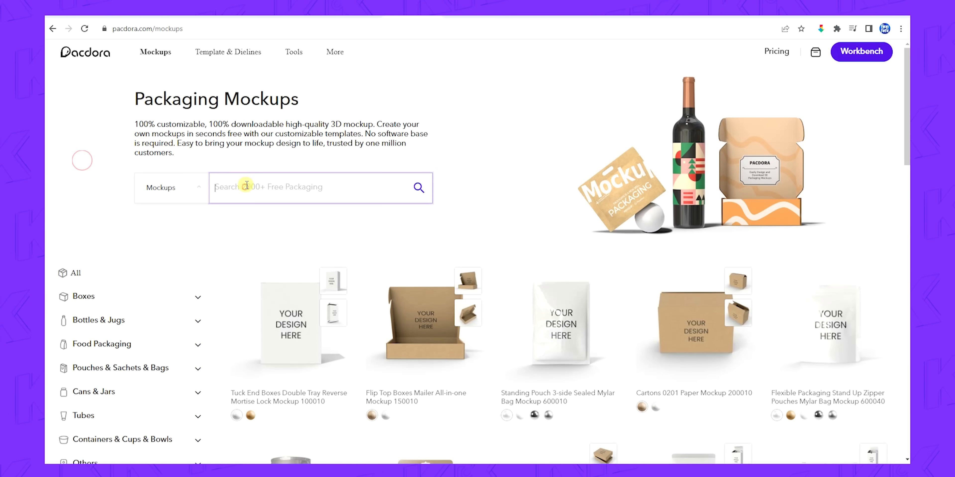
- In Pacdora, search the mockups for 150010 and open the Flip Top Boxes Mailer All-in-one Mockup
text(150010)
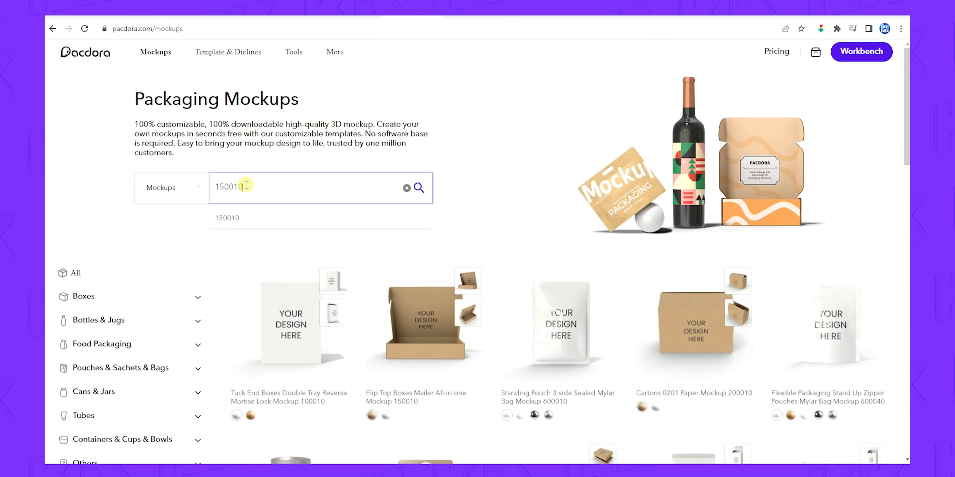
click(239, 219)
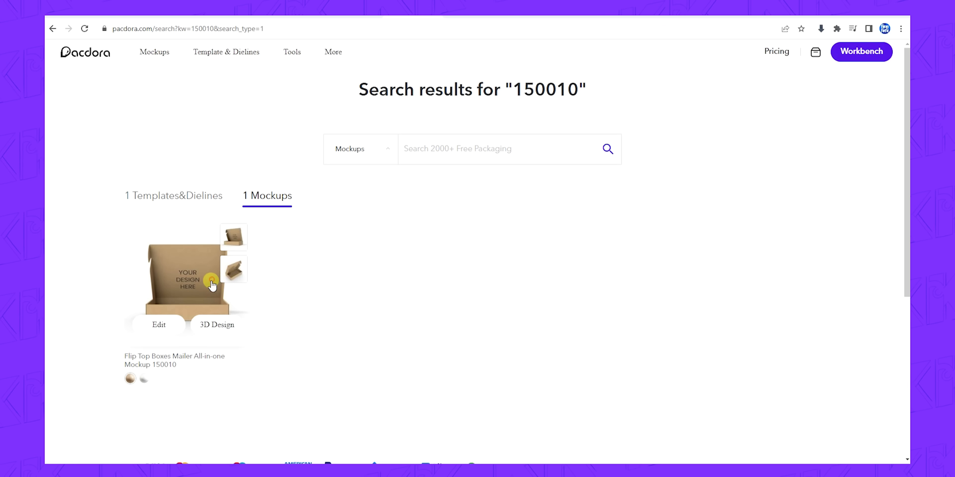
click(211, 283)
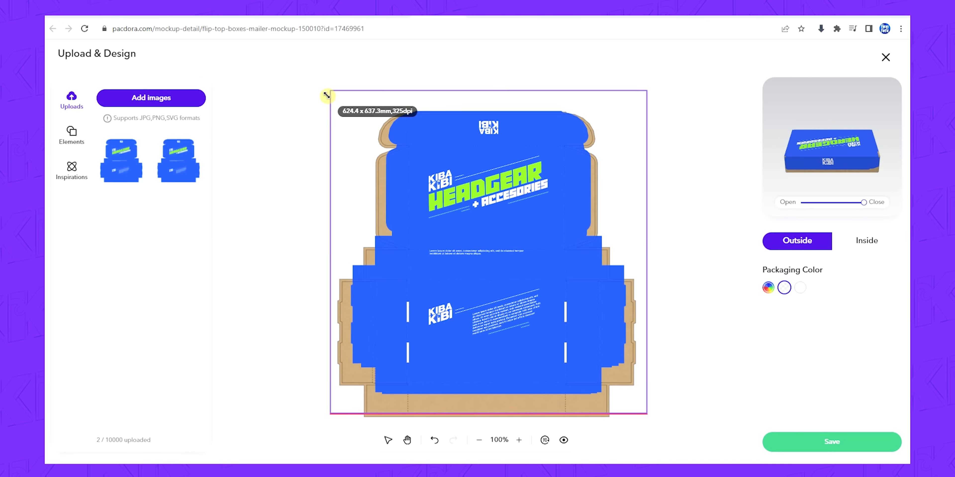
- Scale and position the blue HEADGEAR artwork to cover the whole outside dieline, and save the design
drag(648, 411, 673, 432)
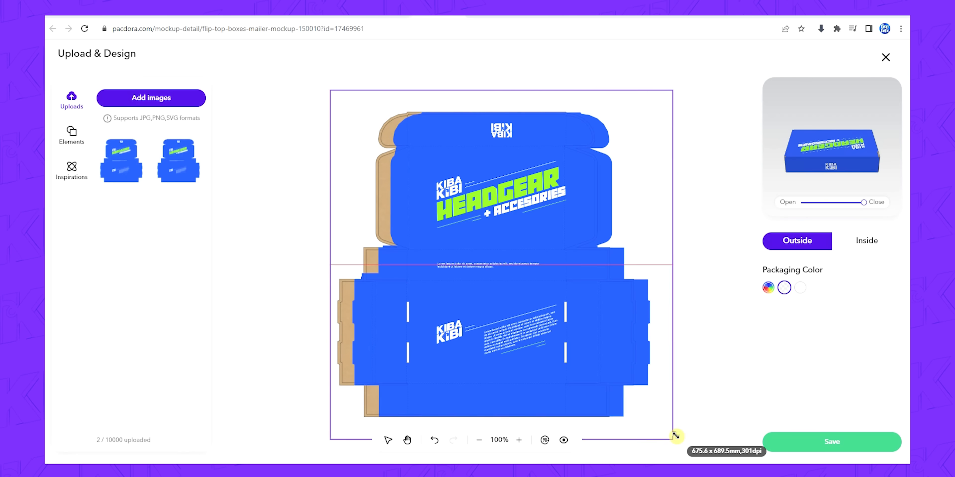
drag(331, 440, 312, 456)
drag(674, 456, 659, 441)
drag(460, 183, 458, 181)
click(819, 442)
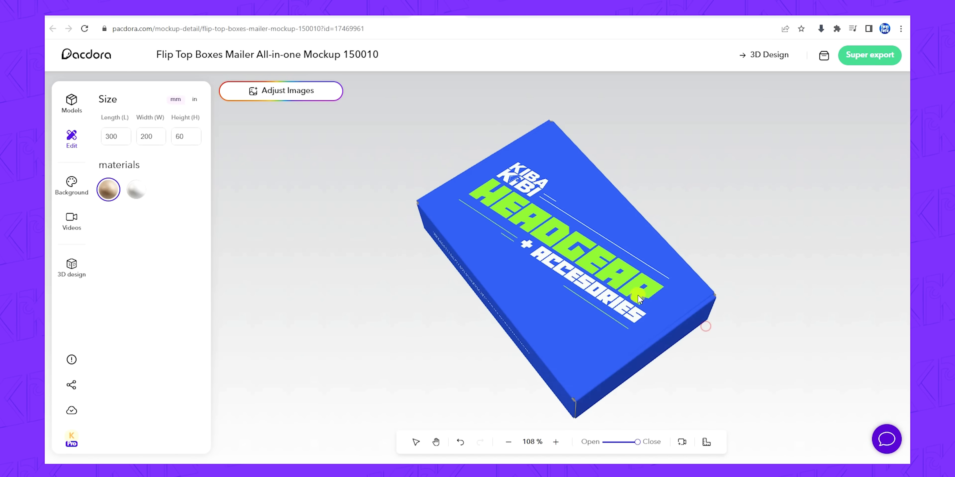
- Try the white material on the mailer box mockup
click(136, 189)
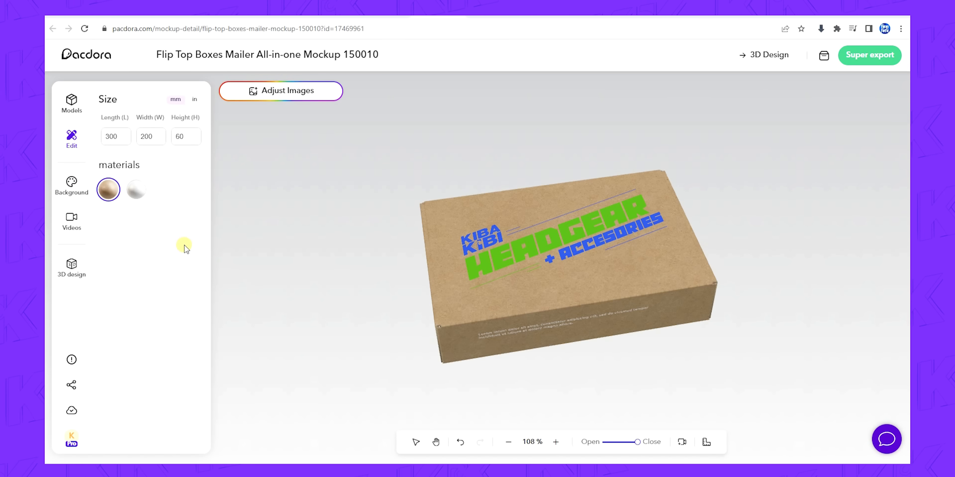
drag(497, 271, 476, 245)
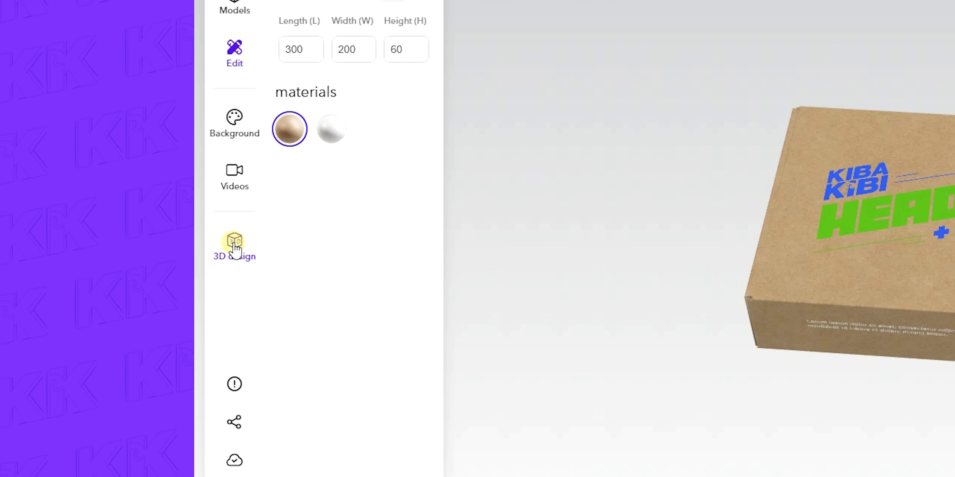
- Open the mailer box in 3D design and switch to the Basic scene with several angled boxes
click(234, 245)
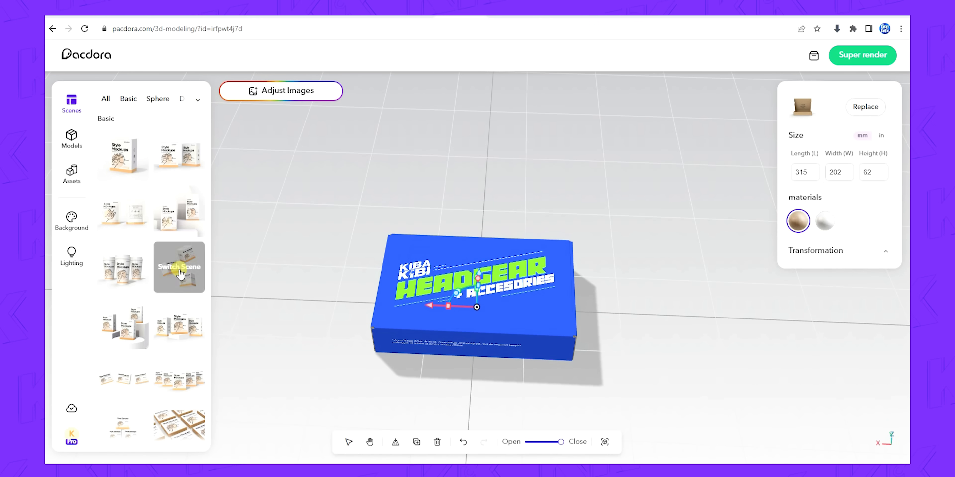
click(179, 273)
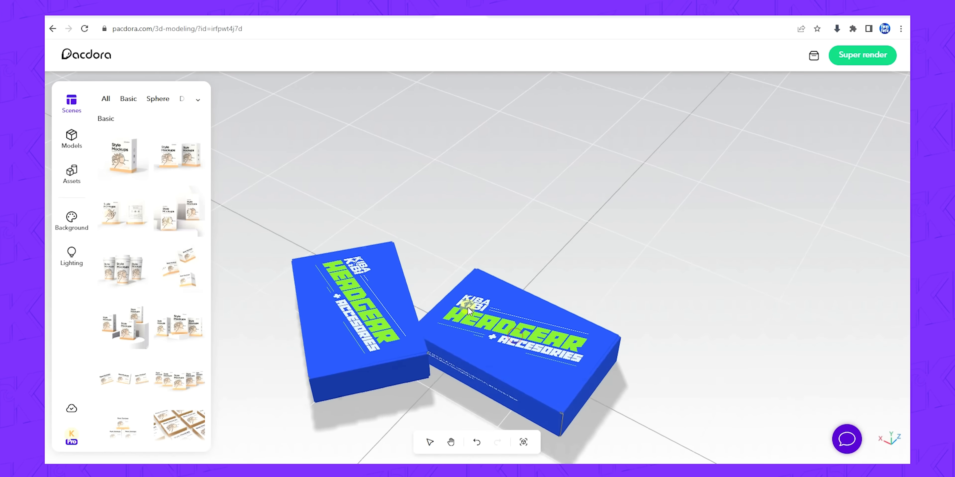
- Try several gradient backgrounds for the scene and apply the linear gradient from #C2E59C to #64B3F4 at angle 225
click(72, 219)
click(167, 178)
click(182, 147)
click(181, 209)
click(104, 271)
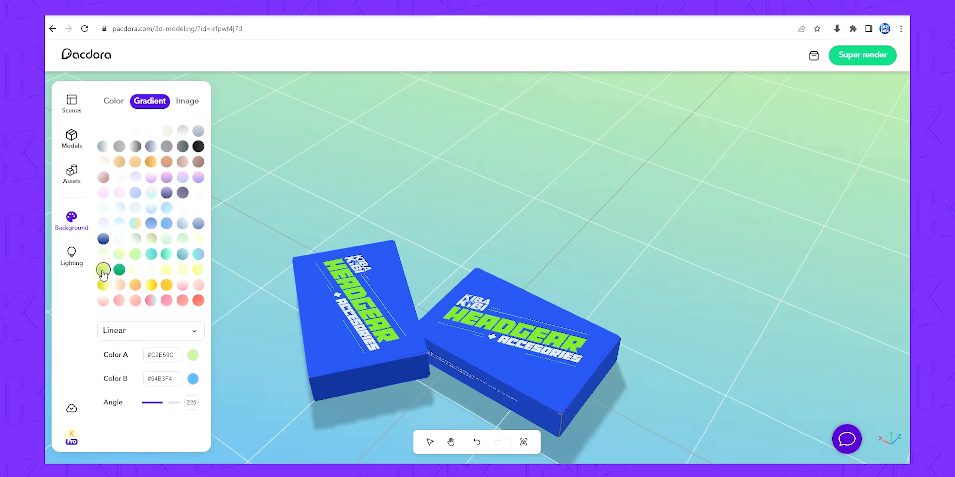
- Open the Super render options for the scene and bring up the image ratio choices
click(862, 55)
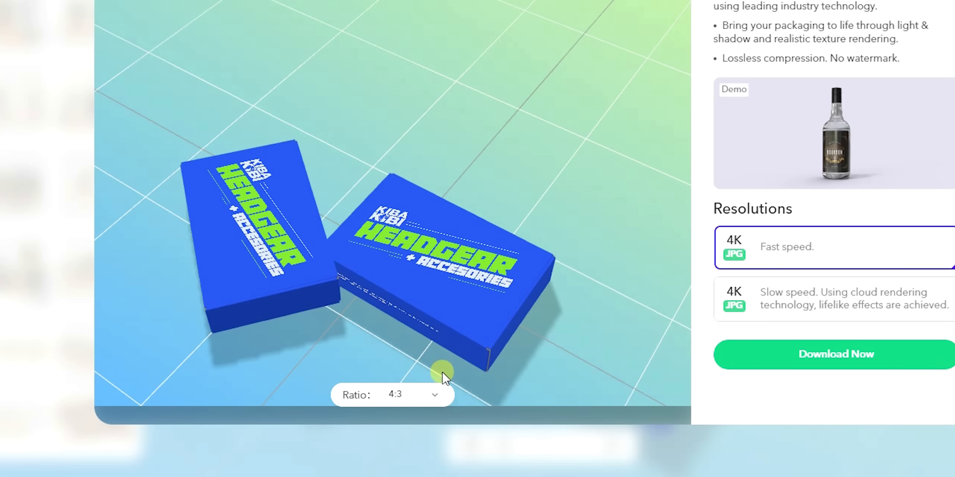
click(404, 407)
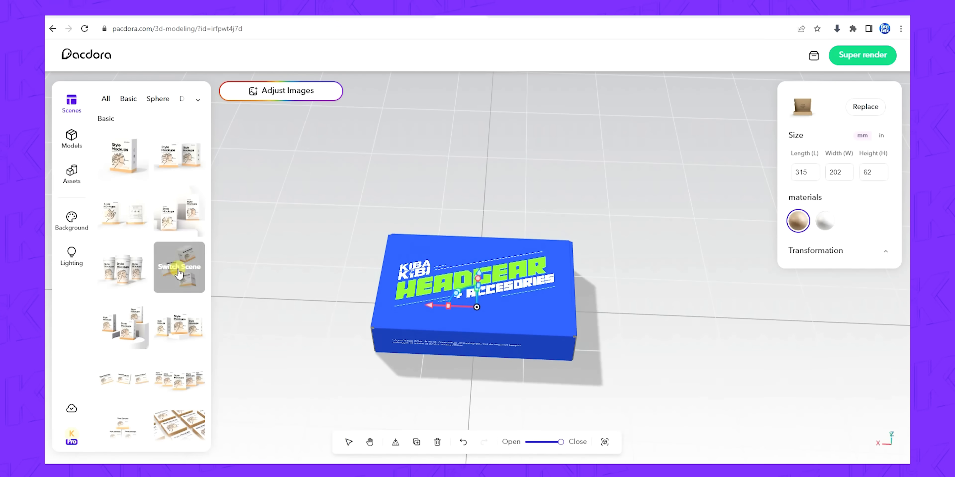
- Switch the single box to the two-box scene, try several gradient backgrounds and apply the green-to-blue linear gradient
click(356, 186)
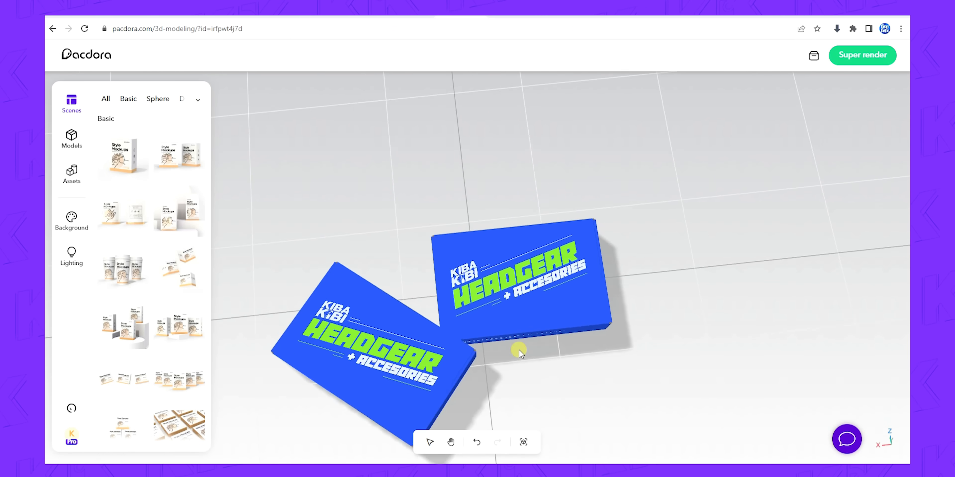
click(54, 222)
click(166, 178)
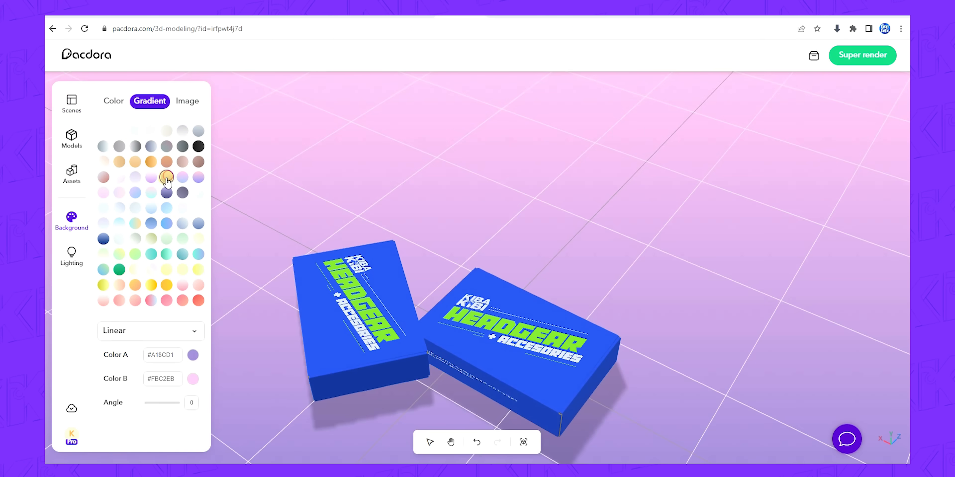
click(182, 146)
click(182, 272)
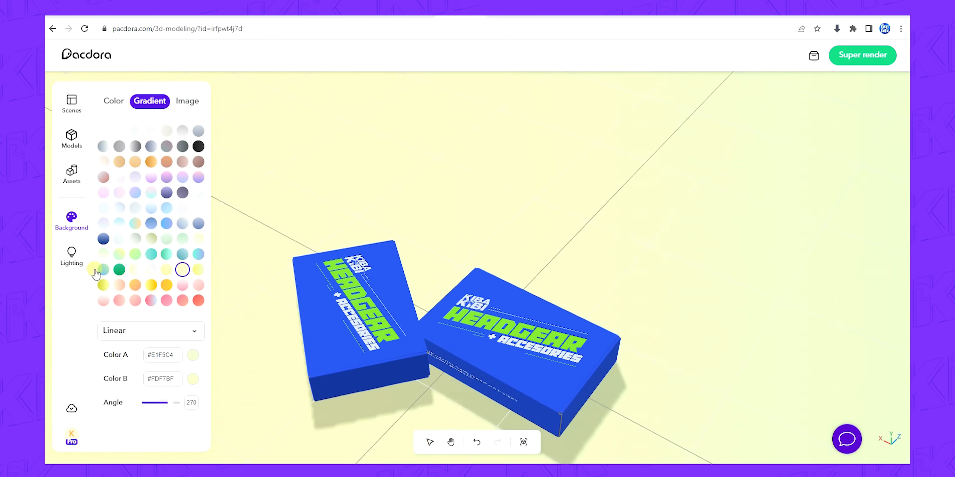
click(104, 270)
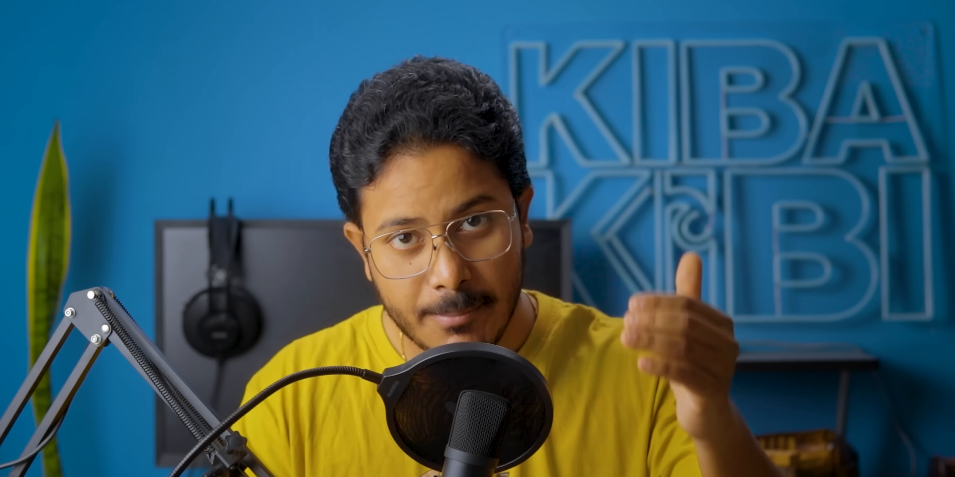